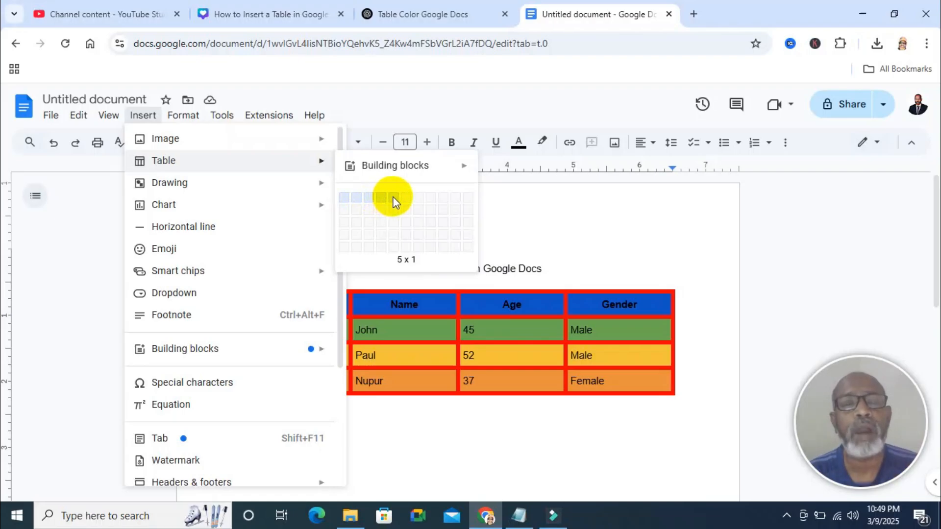
Insert an empty table with 5 columns and 4 rows below the existing coloured table.
{"action": "left_click", "coordinate": [393, 234]}
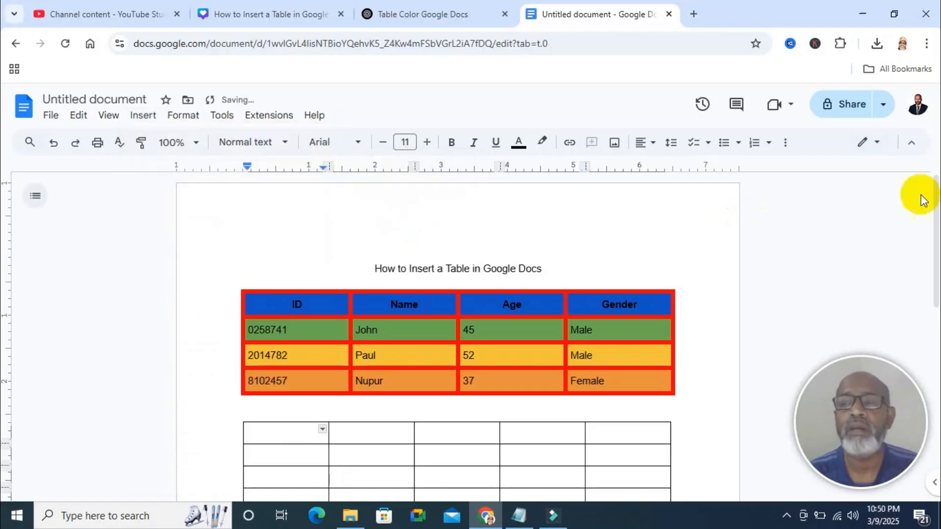
{"action": "scroll", "coordinate": [937, 216], "scroll_direction": "down", "scroll_amount": 1}
{"action": "scroll", "coordinate": [937, 216], "scroll_direction": "down", "scroll_amount": 2}
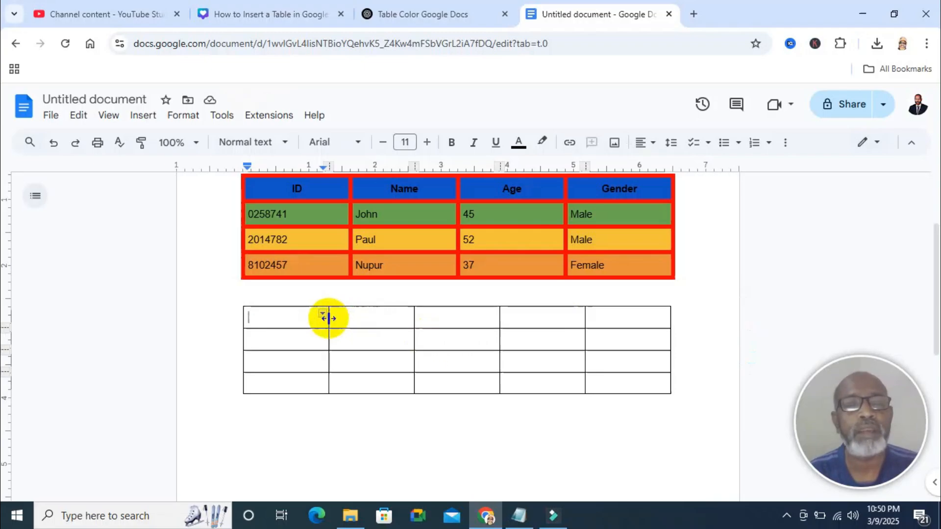
Narrow the first two columns of the new table and make its top row slightly taller.
{"action": "left_click_drag", "start_coordinate": [327, 318], "coordinate": [303, 319]}
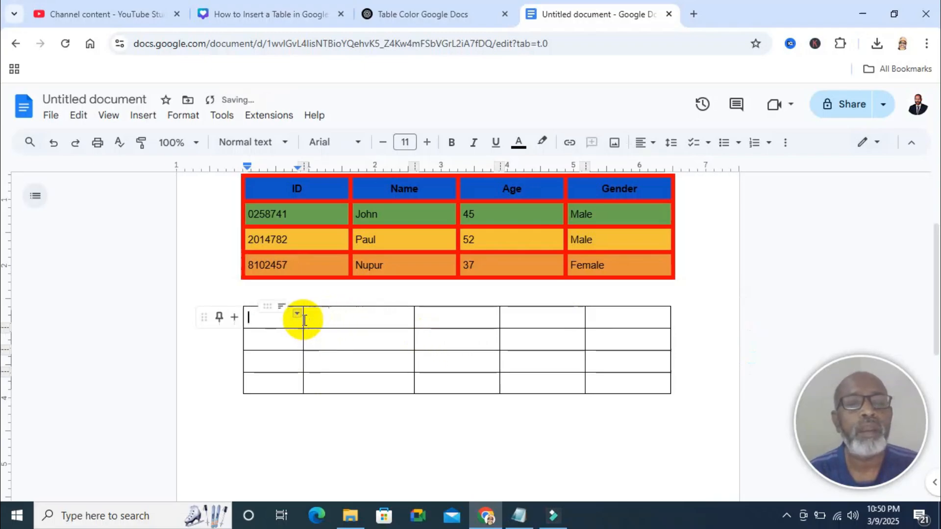
{"action": "left_click_drag", "start_coordinate": [414, 318], "coordinate": [381, 320]}
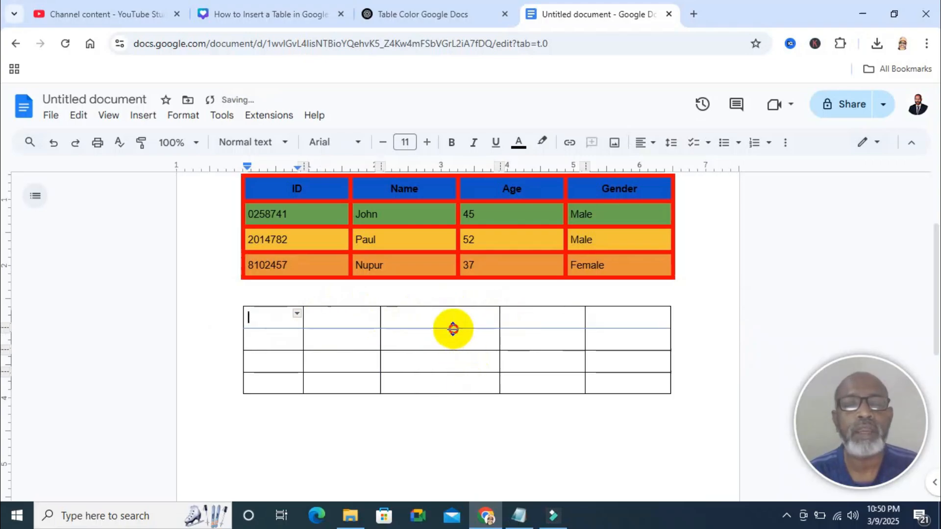
{"action": "mouse_move", "coordinate": [453, 328]}
{"action": "left_mouse_down"}
{"action": "mouse_move", "coordinate": [458, 358]}
{"action": "mouse_move", "coordinate": [461, 335]}
{"action": "left_mouse_up"}
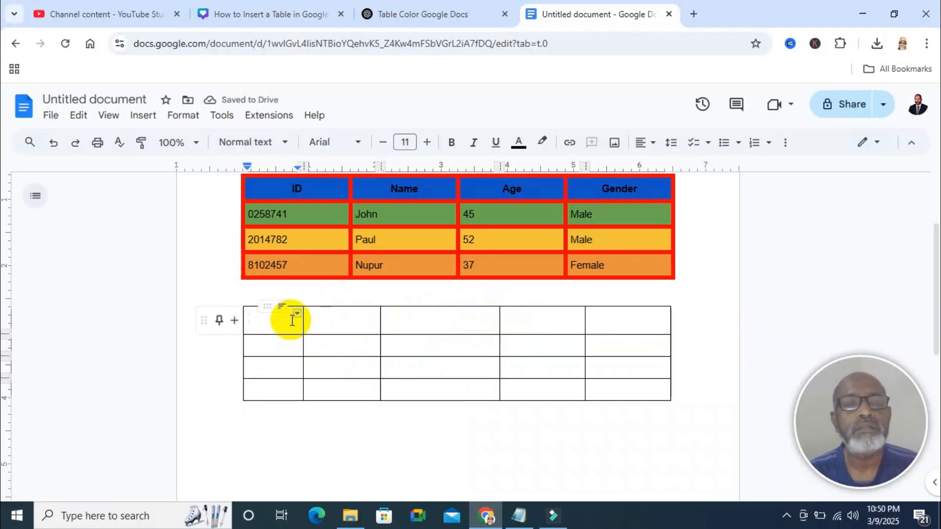
Fill all cells in the top row of the new table with a dark blue background.
{"action": "left_click_drag", "start_coordinate": [275, 321], "coordinate": [615, 315]}
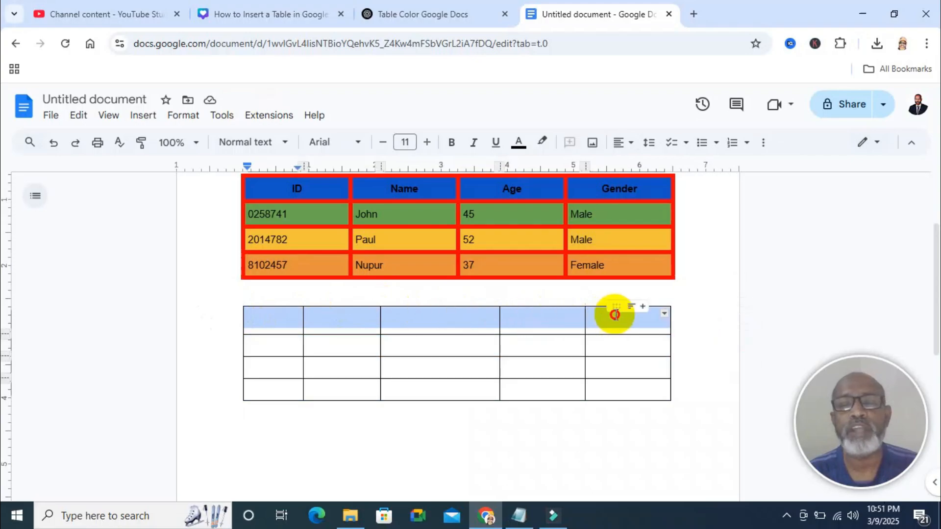
{"action": "left_click", "coordinate": [763, 143]}
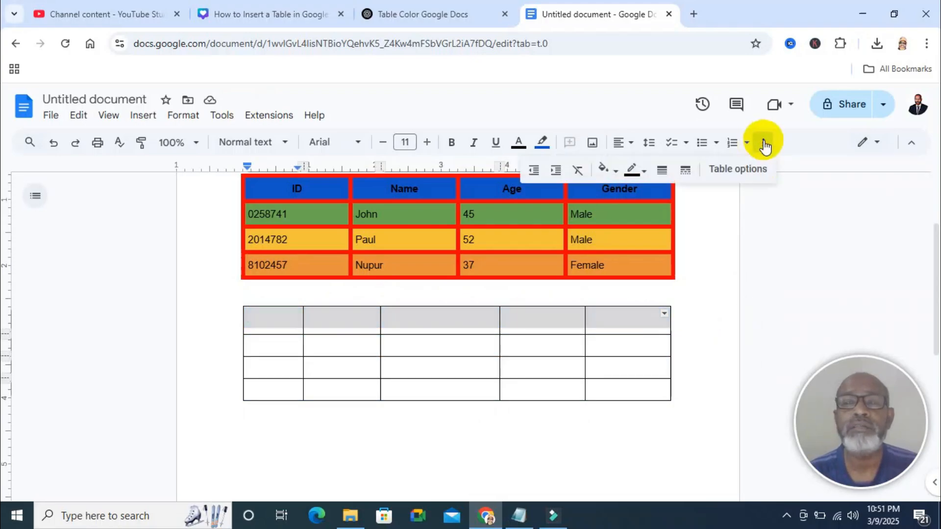
{"action": "left_click", "coordinate": [608, 172]}
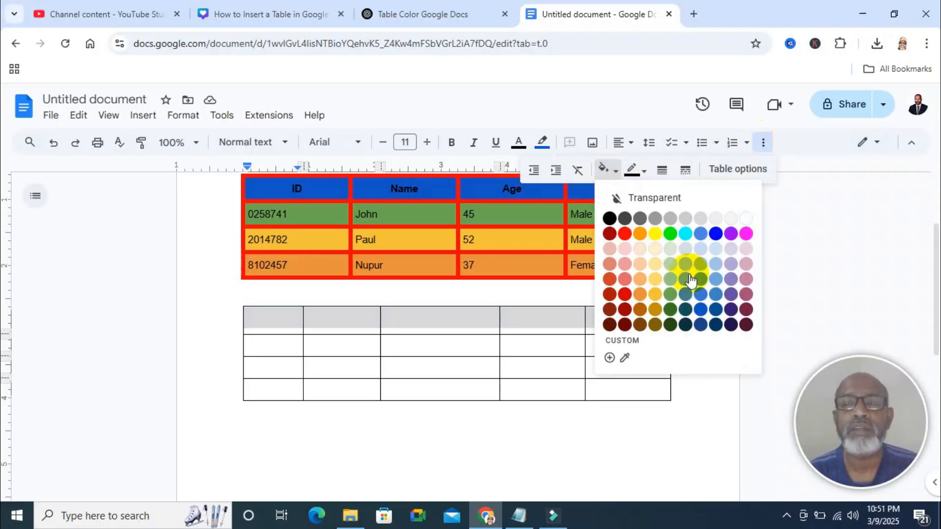
{"action": "left_click", "coordinate": [702, 304]}
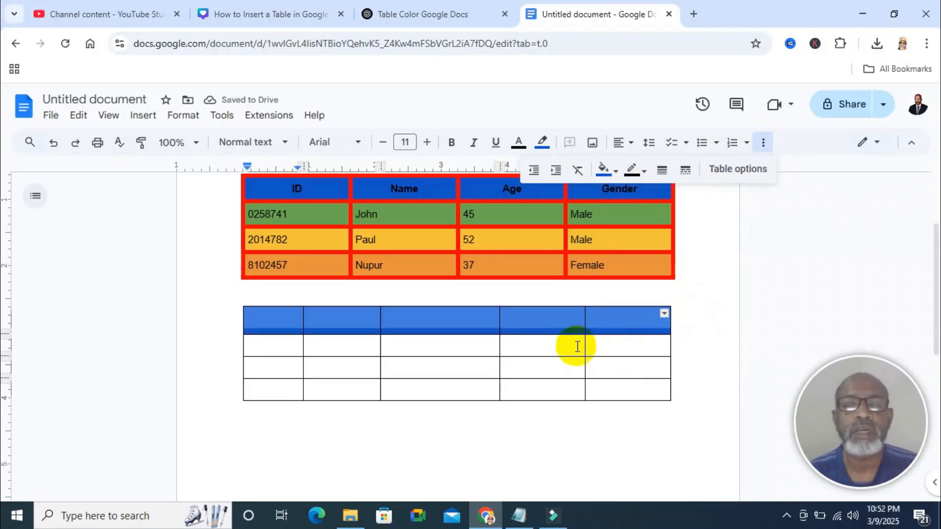
{"action": "left_click", "coordinate": [577, 347]}
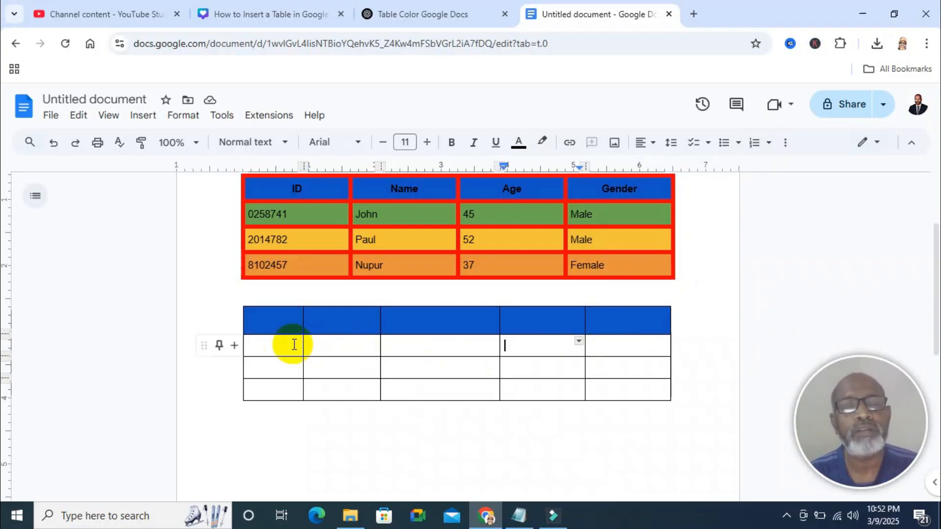
Insert a row directly below the blue header row of the new table.
{"action": "left_click", "coordinate": [265, 321]}
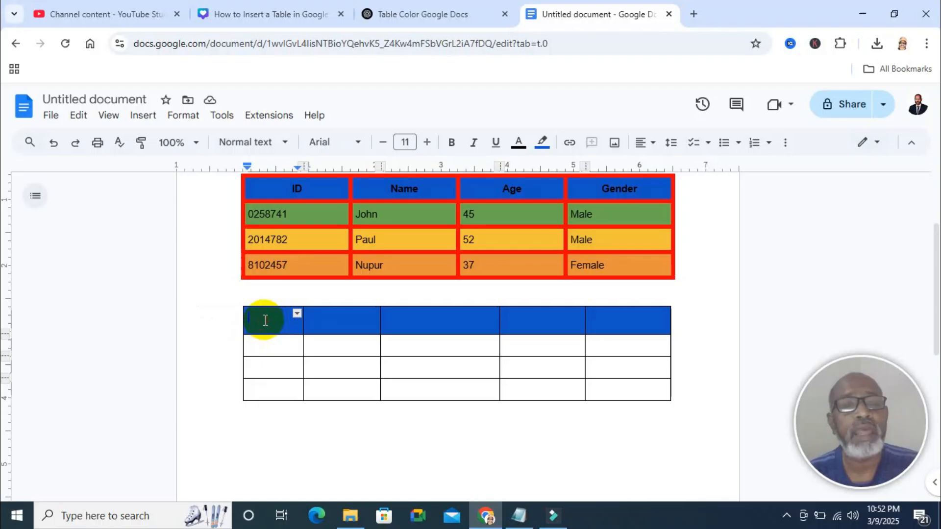
{"action": "left_click", "coordinate": [265, 321]}
{"action": "right_click", "coordinate": [265, 322]}
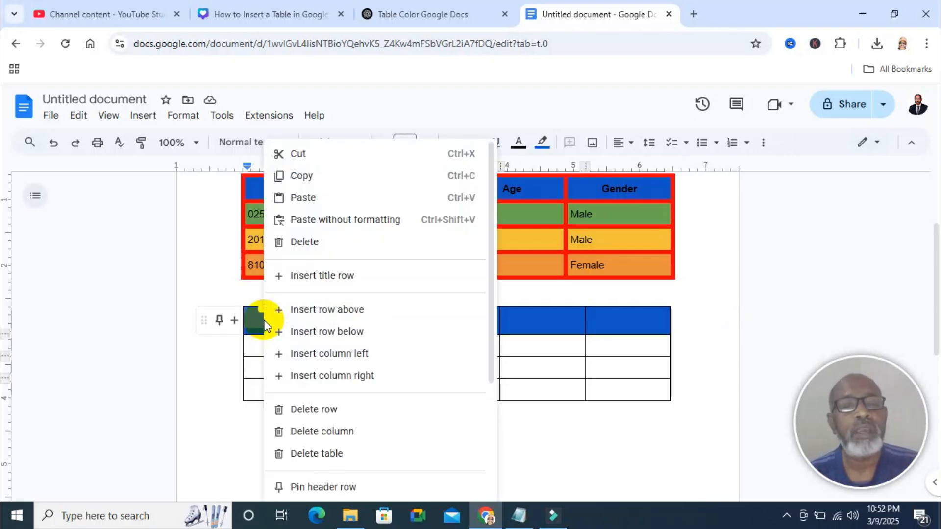
{"action": "left_click", "coordinate": [331, 330]}
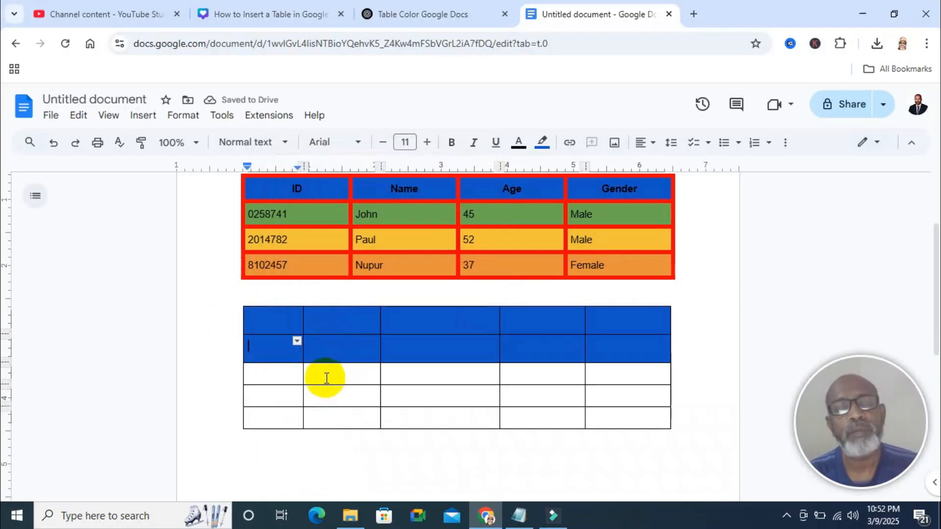
Delete the second blue row from the new table.
{"action": "left_click_drag", "start_coordinate": [273, 342], "coordinate": [368, 350]}
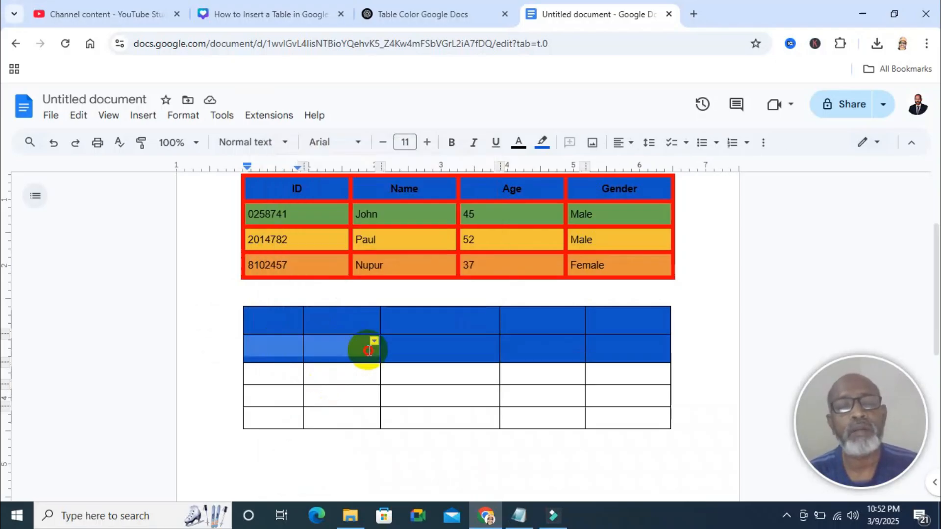
{"action": "left_click", "coordinate": [267, 343]}
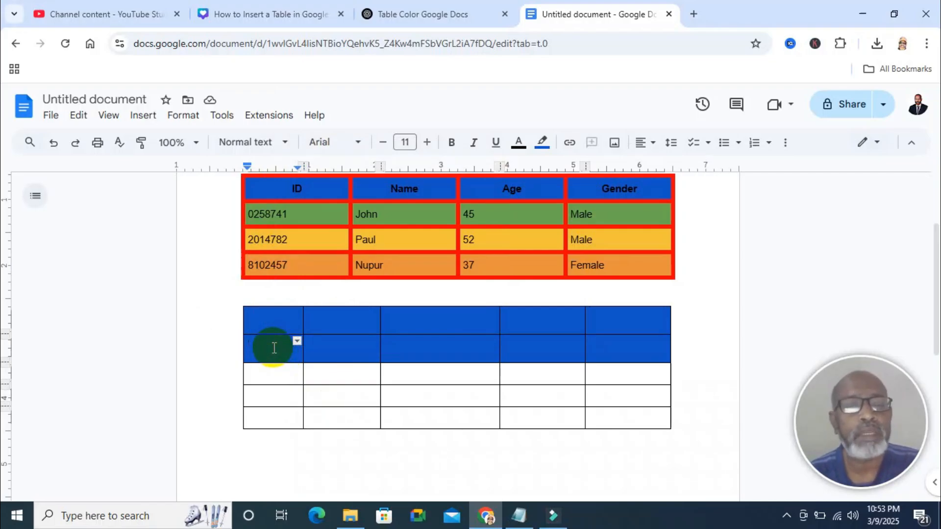
{"action": "right_click", "coordinate": [273, 353]}
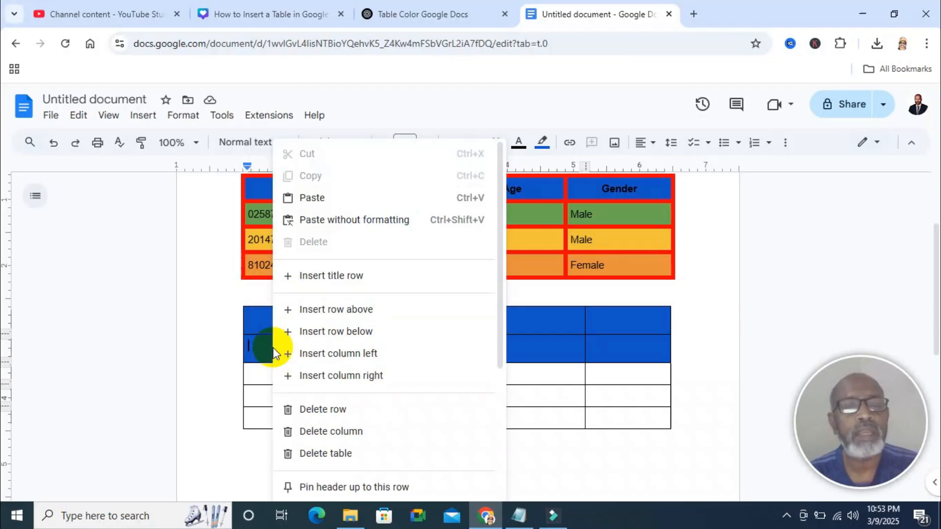
{"action": "left_click", "coordinate": [347, 412]}
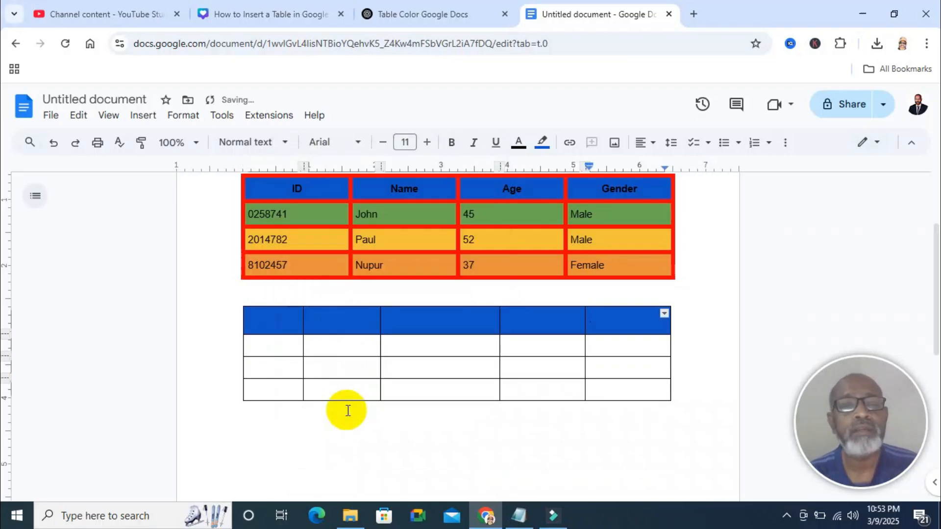
Delete the second column of the new table.
{"action": "left_click", "coordinate": [334, 323]}
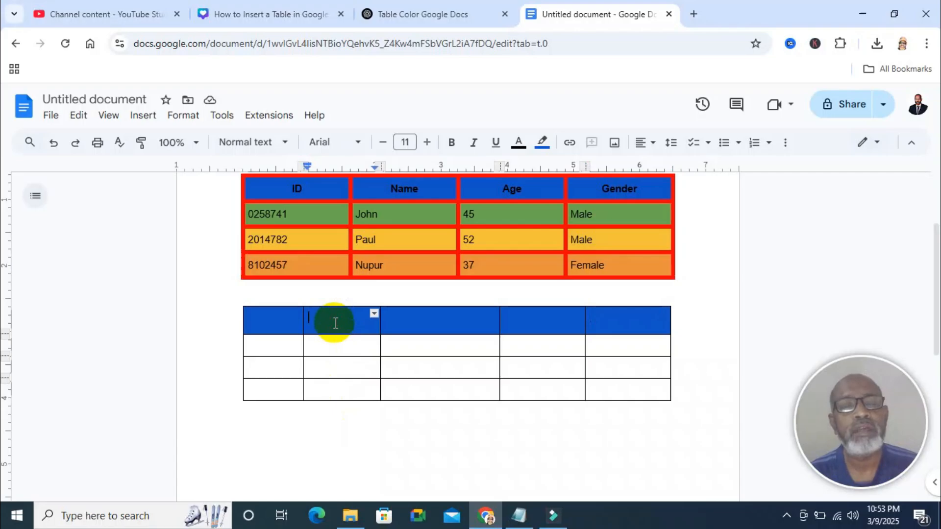
{"action": "right_click", "coordinate": [334, 323]}
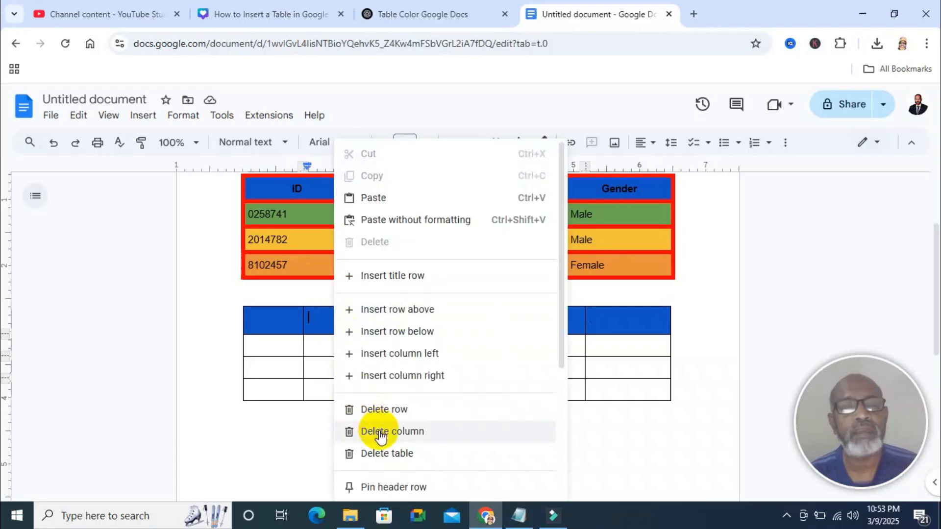
{"action": "left_click", "coordinate": [408, 433]}
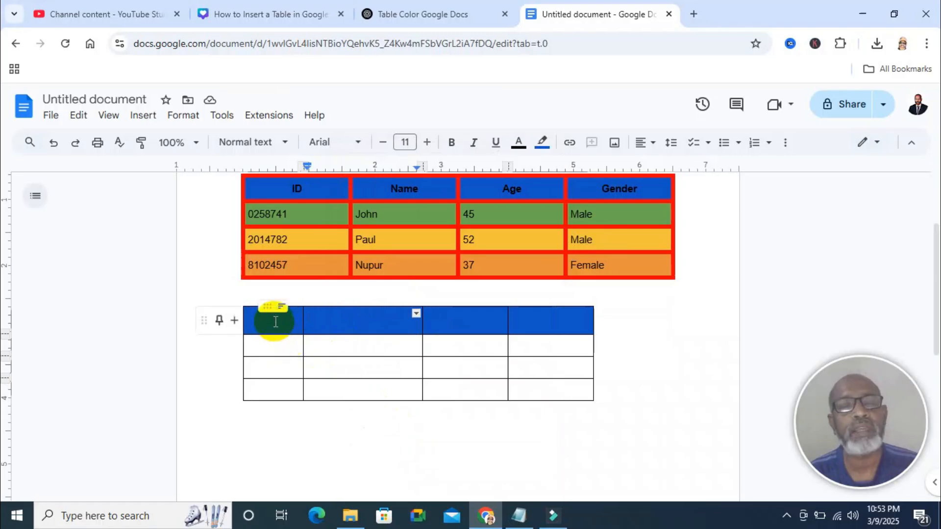
Select the whole new table and set its border colour to purple in the table properties.
{"action": "left_click_drag", "start_coordinate": [274, 322], "coordinate": [555, 387]}
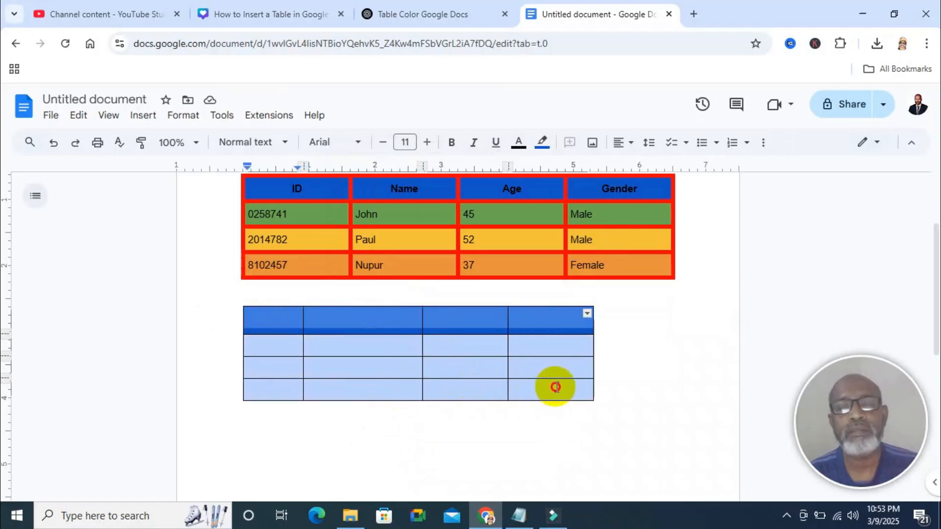
{"action": "left_click", "coordinate": [465, 342]}
{"action": "right_click", "coordinate": [465, 342]}
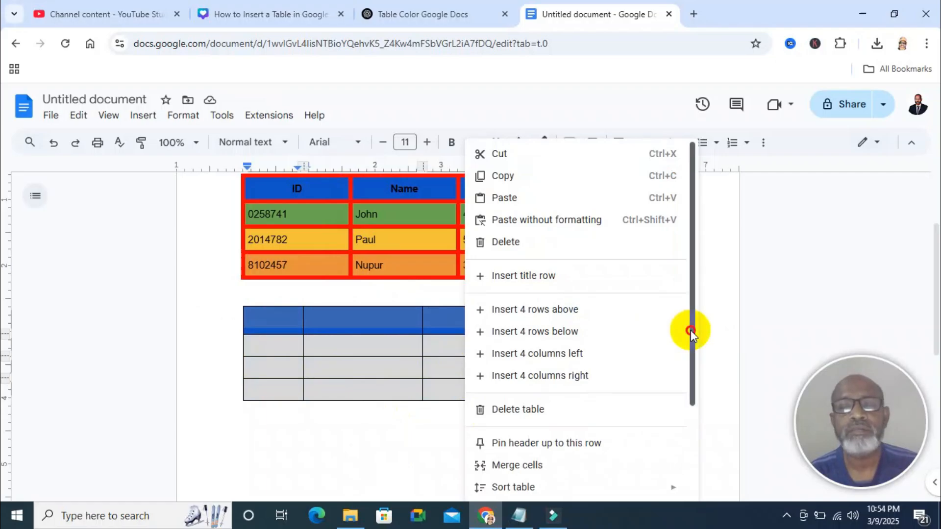
{"action": "left_click_drag", "start_coordinate": [690, 330], "coordinate": [693, 420]}
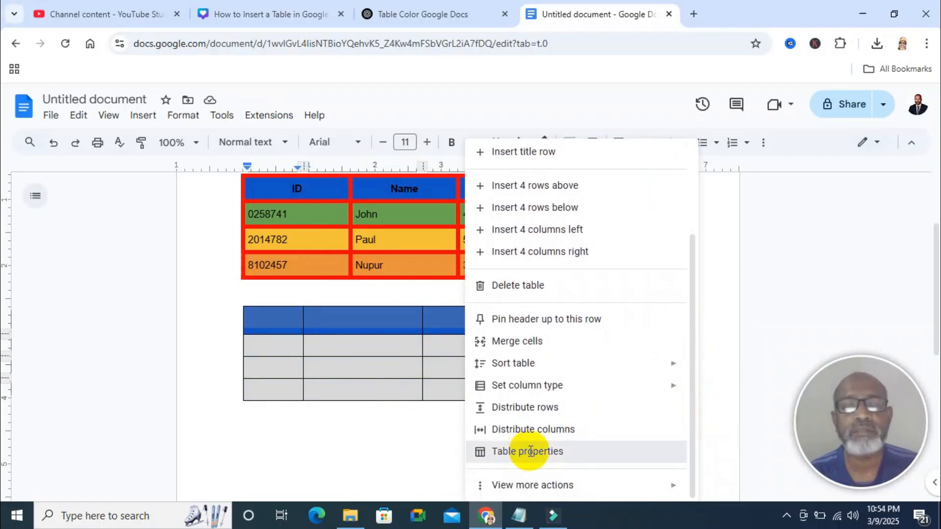
{"action": "left_click", "coordinate": [531, 453]}
{"action": "left_click", "coordinate": [742, 397]}
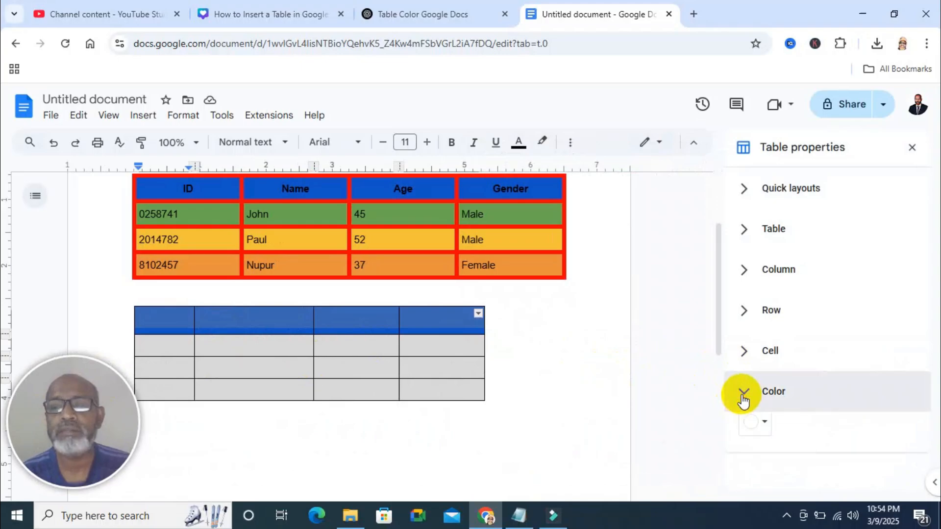
{"action": "scroll", "coordinate": [921, 361], "scroll_direction": "down", "scroll_amount": 1}
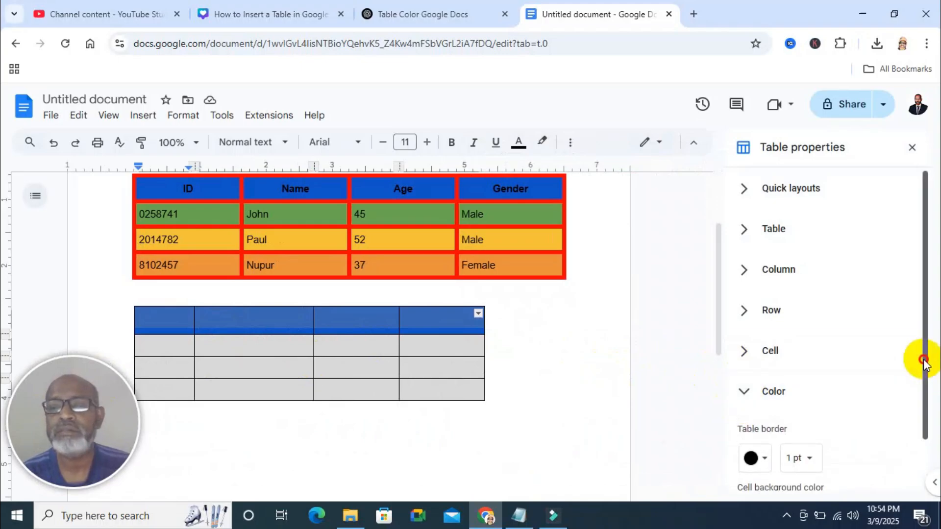
{"action": "scroll", "coordinate": [927, 399], "scroll_direction": "down", "scroll_amount": 2}
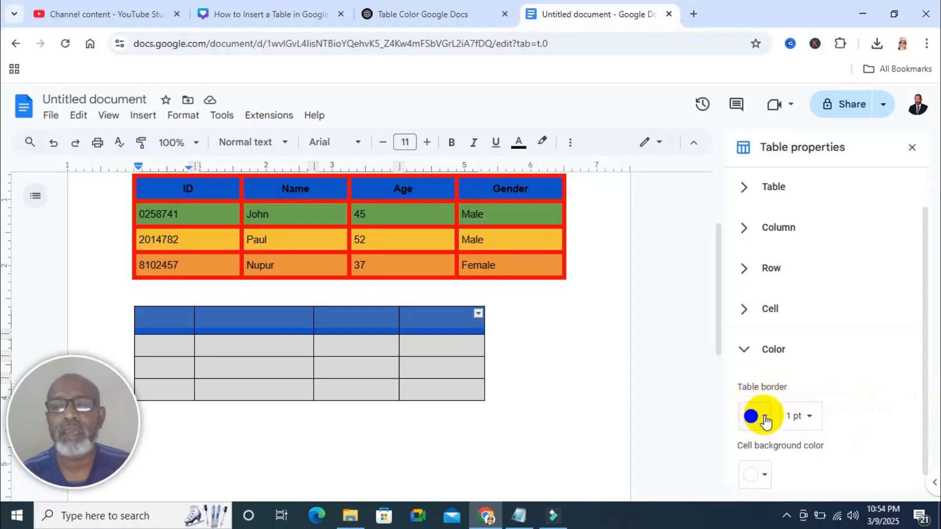
{"action": "left_click", "coordinate": [765, 417]}
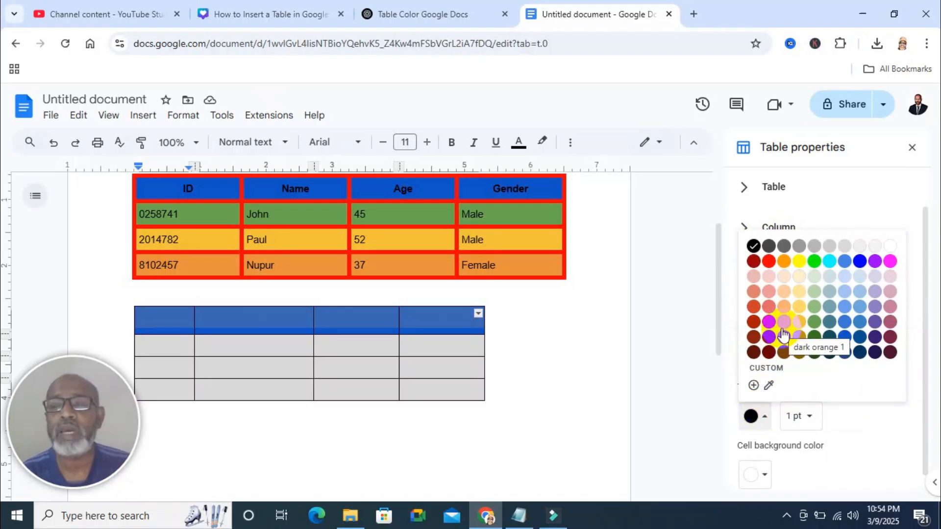
{"action": "left_click", "coordinate": [876, 264]}
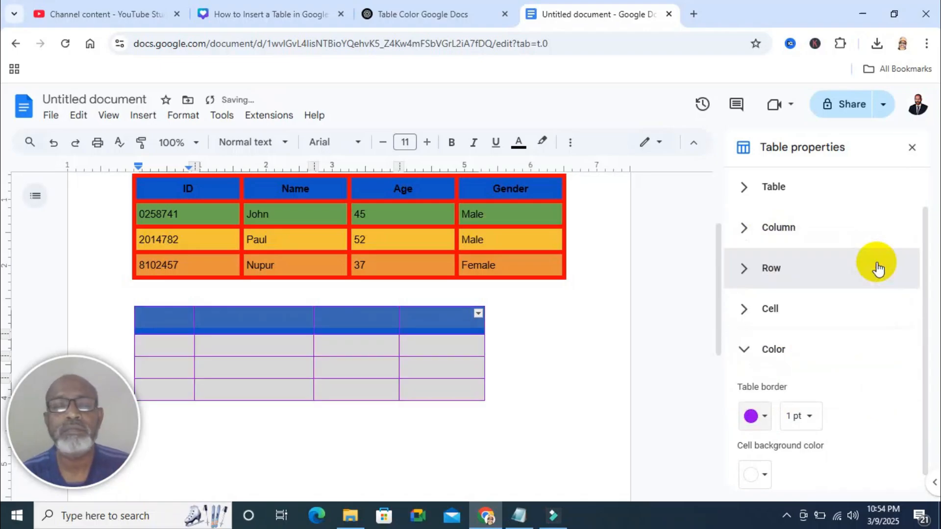
Set the border width of the new table to 3 pt and deselect the table.
{"action": "left_click", "coordinate": [808, 417]}
{"action": "scroll", "coordinate": [841, 416], "scroll_direction": "down", "scroll_amount": 2}
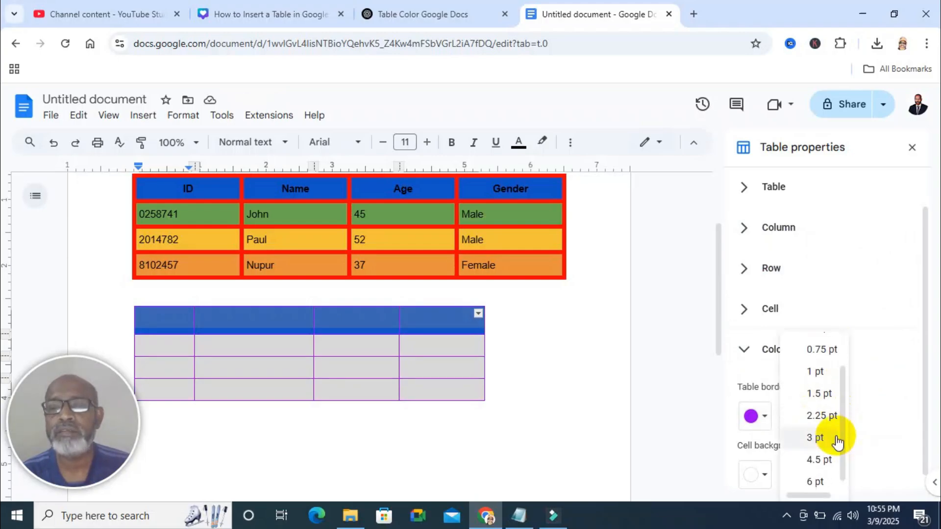
{"action": "left_click", "coordinate": [817, 439]}
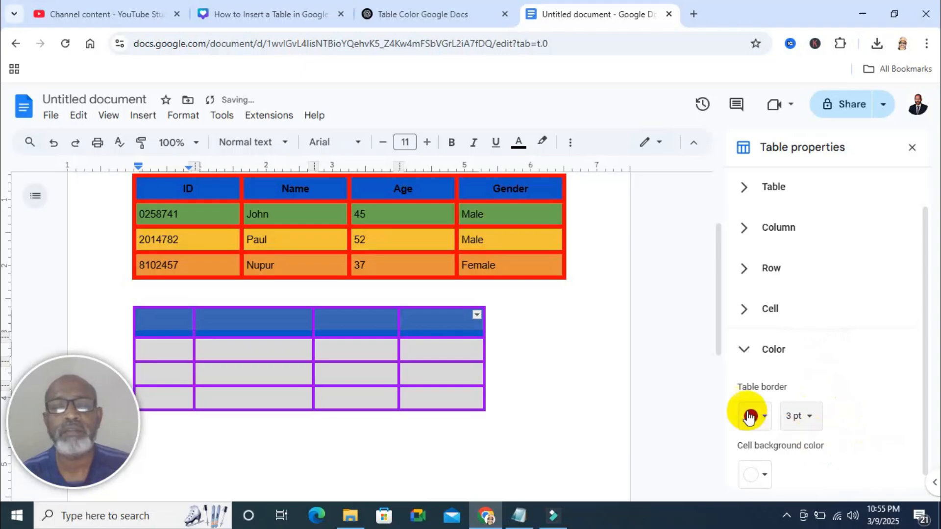
{"action": "left_click", "coordinate": [643, 390]}
Set the background colour of the first cell in the new table's second row to dark pink.
{"action": "left_click", "coordinate": [151, 351]}
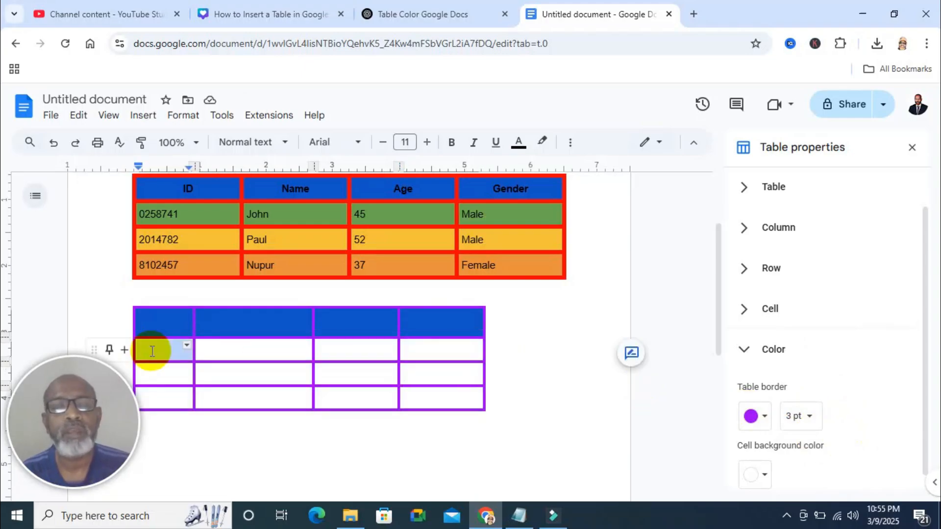
{"action": "left_click_drag", "start_coordinate": [151, 351], "coordinate": [188, 351]}
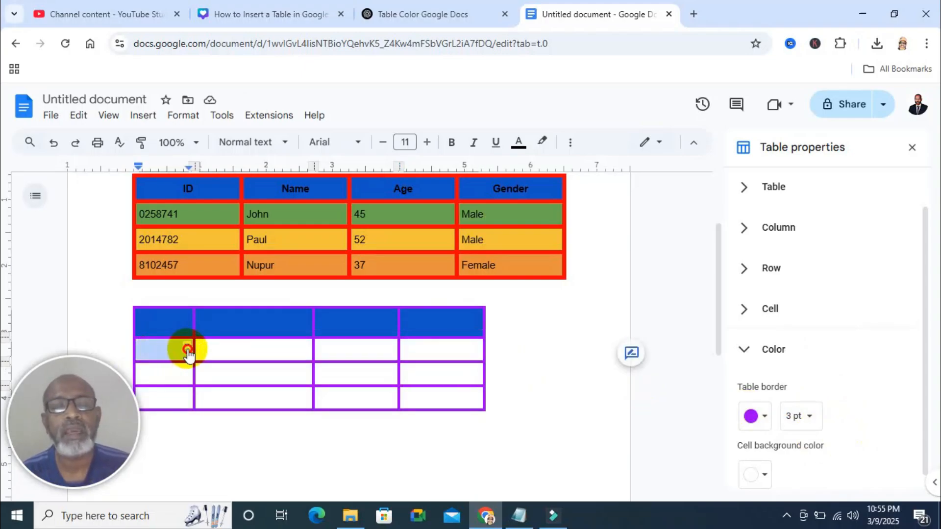
{"action": "left_click", "coordinate": [160, 354]}
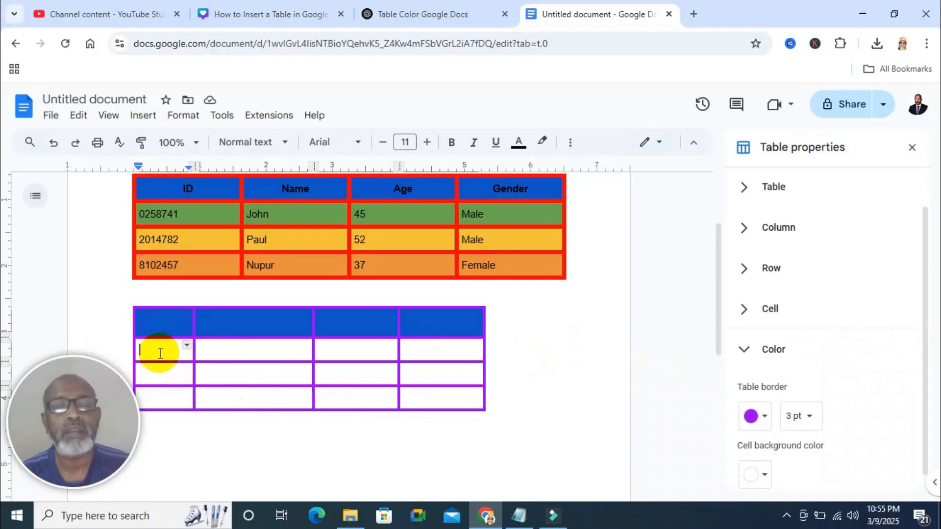
{"action": "scroll", "coordinate": [923, 420], "scroll_direction": "down", "scroll_amount": 1}
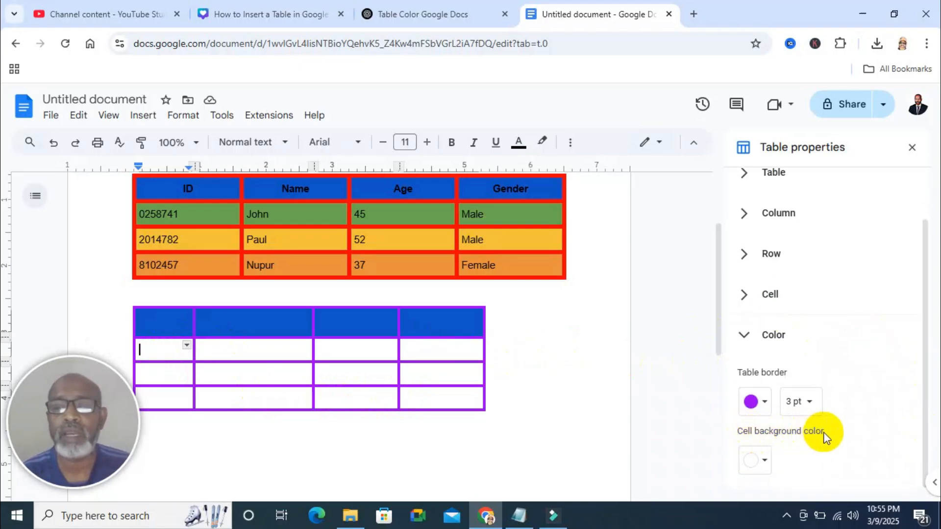
{"action": "left_click", "coordinate": [761, 461]}
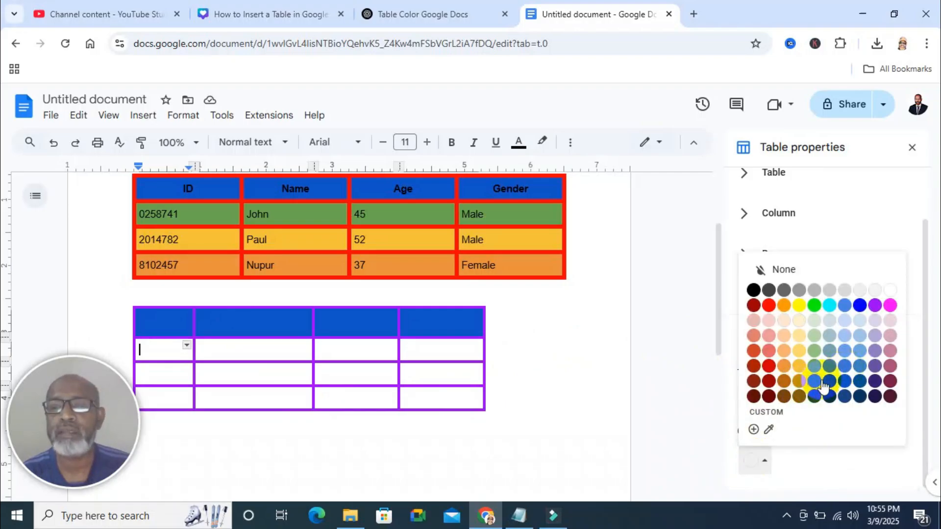
{"action": "left_click", "coordinate": [890, 366]}
Fill the second cell of the new table's second row with medium pink and the third cell with pale pink.
{"action": "left_click", "coordinate": [271, 355]}
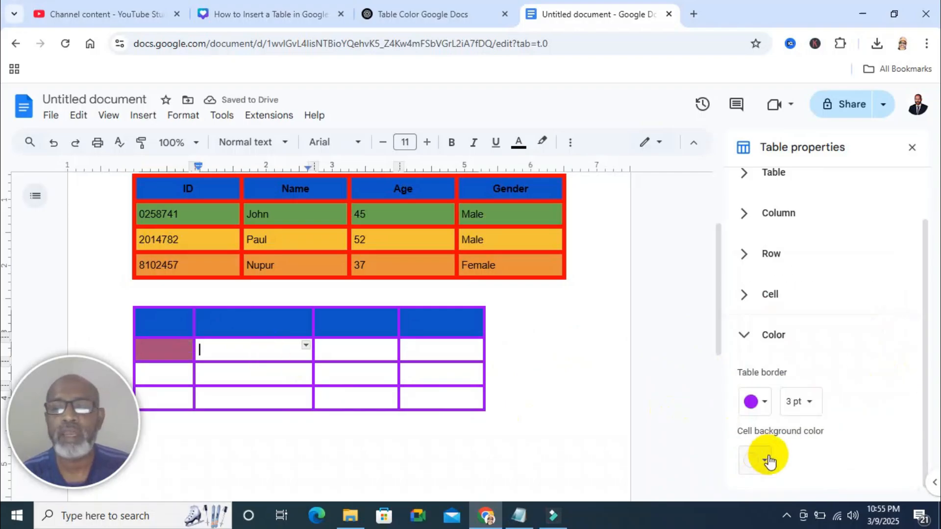
{"action": "left_click", "coordinate": [761, 460]}
{"action": "left_click", "coordinate": [890, 351]}
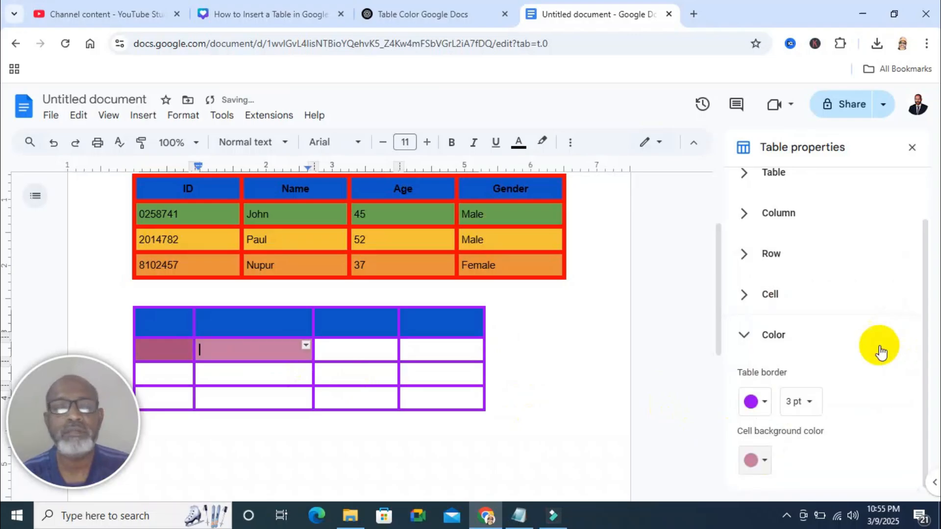
{"action": "left_click", "coordinate": [380, 346]}
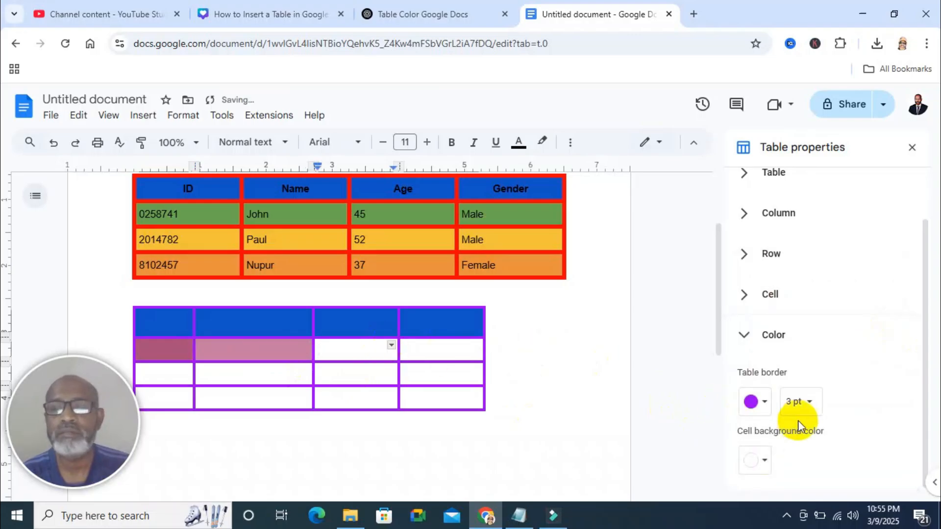
{"action": "left_click", "coordinate": [764, 465]}
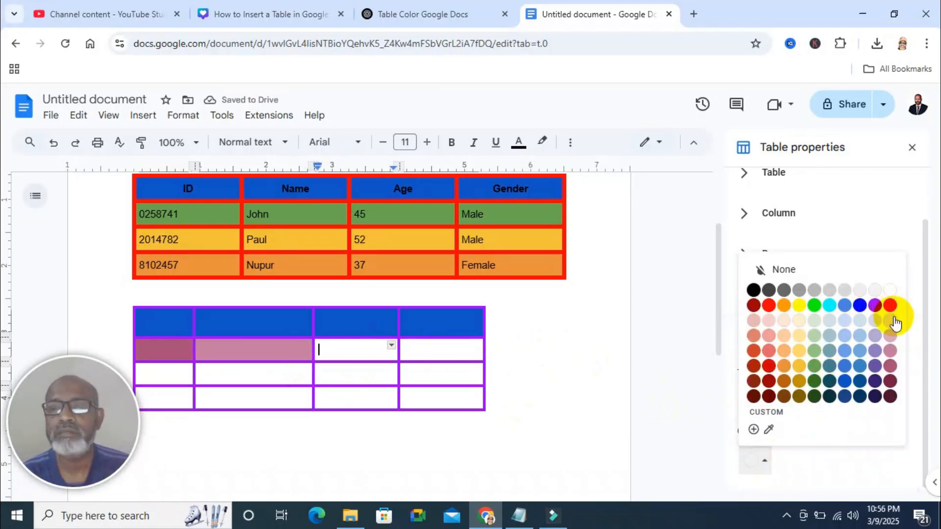
{"action": "left_click", "coordinate": [891, 320]}
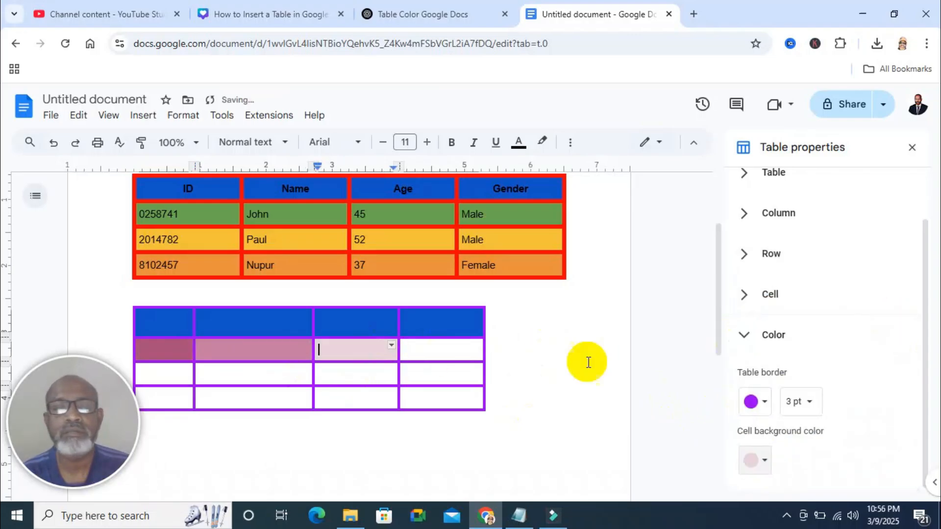
Fill the last cell of the new table's second row with the same dark pink as its first cell.
{"action": "left_click", "coordinate": [439, 343]}
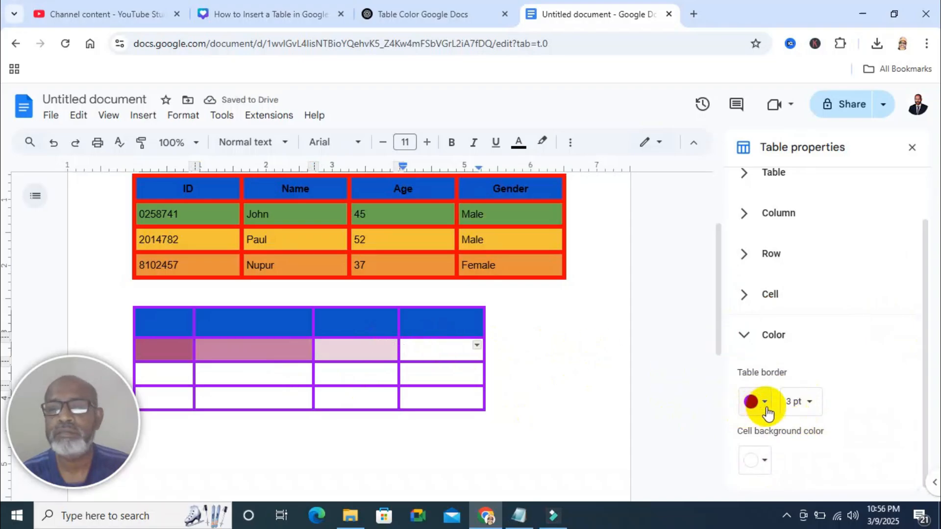
{"action": "left_click", "coordinate": [763, 464]}
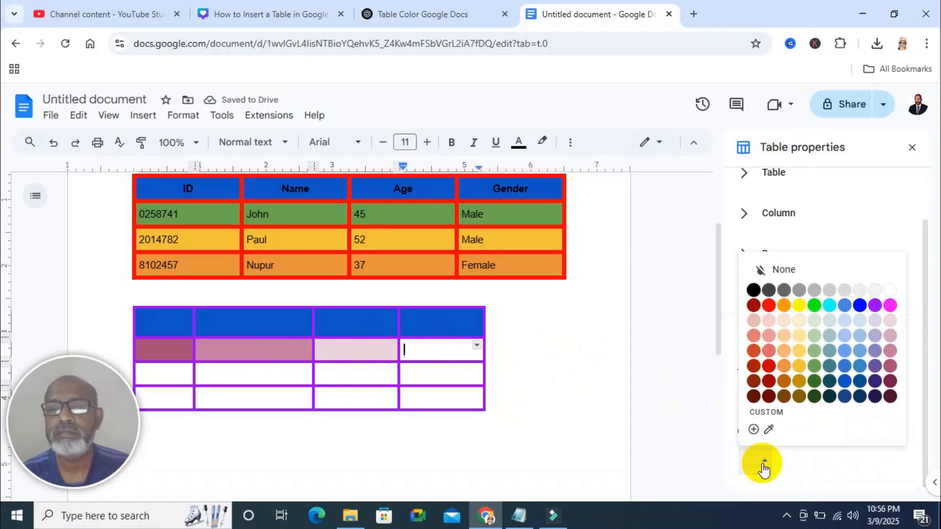
{"action": "left_click", "coordinate": [891, 366]}
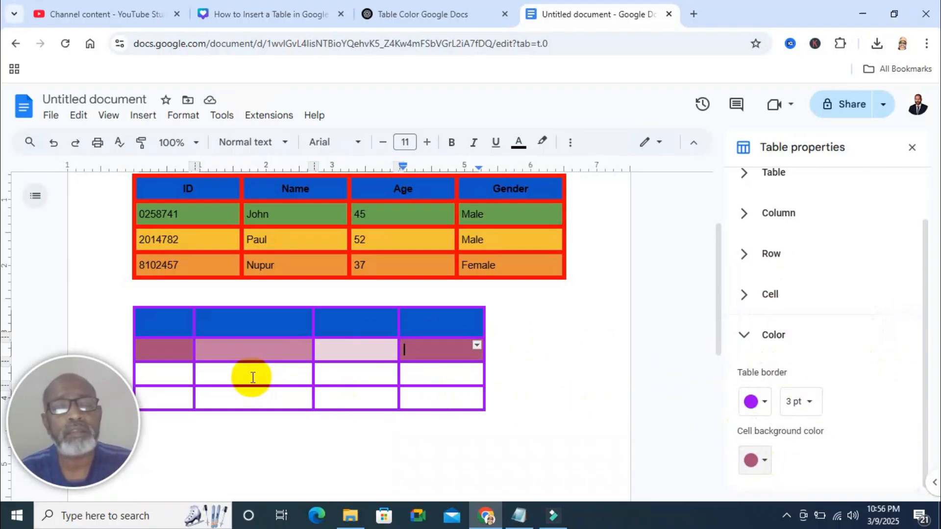
Widen the new table to match the width of the table above, and shift its inner column borders outward to widen the first three columns.
{"action": "left_click", "coordinate": [246, 319]}
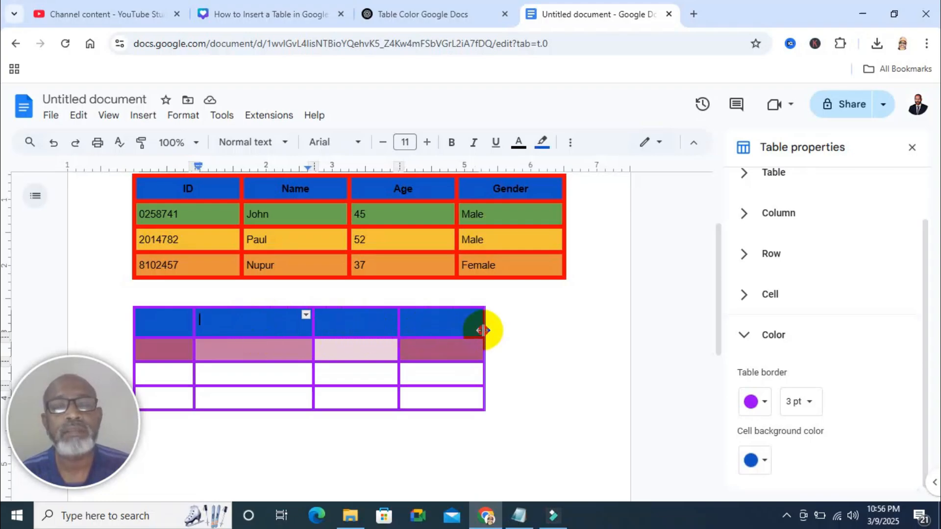
{"action": "left_click_drag", "start_coordinate": [483, 330], "coordinate": [566, 323]}
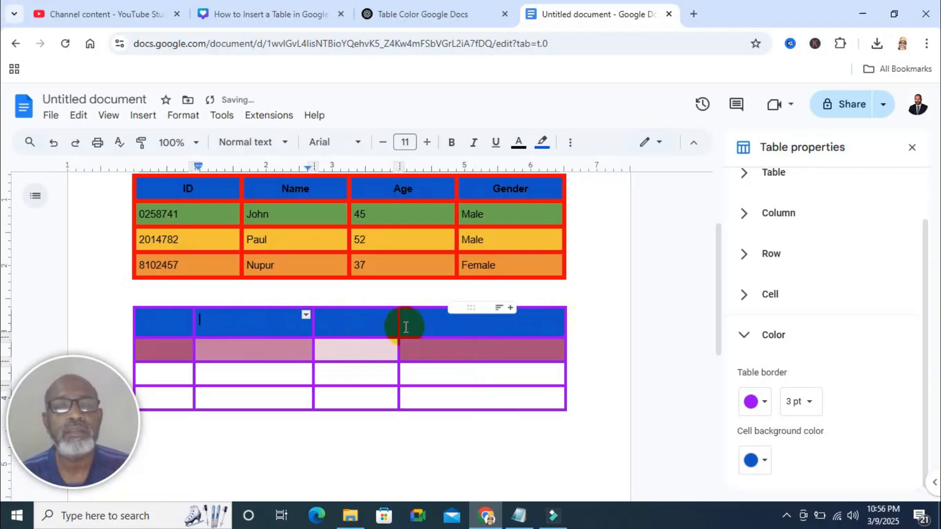
{"action": "left_click_drag", "start_coordinate": [400, 325], "coordinate": [446, 325]}
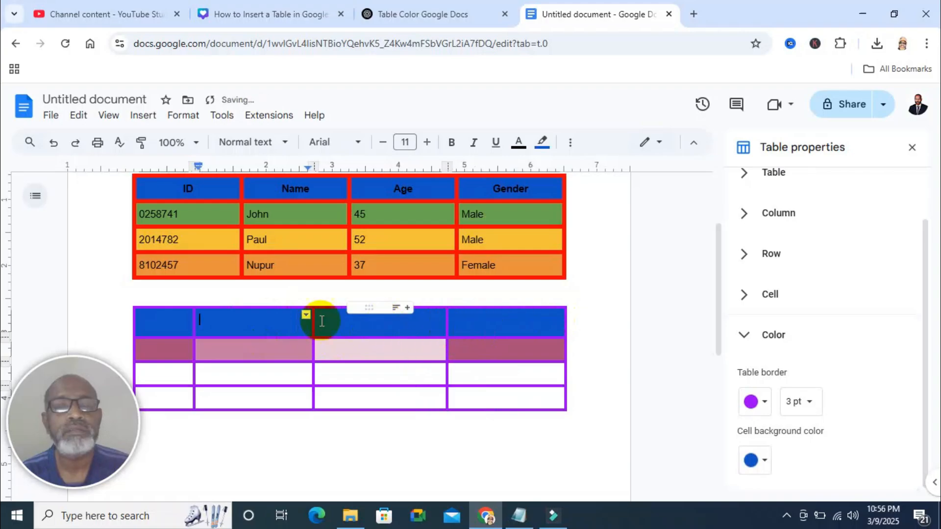
{"action": "left_click_drag", "start_coordinate": [312, 323], "coordinate": [328, 325]}
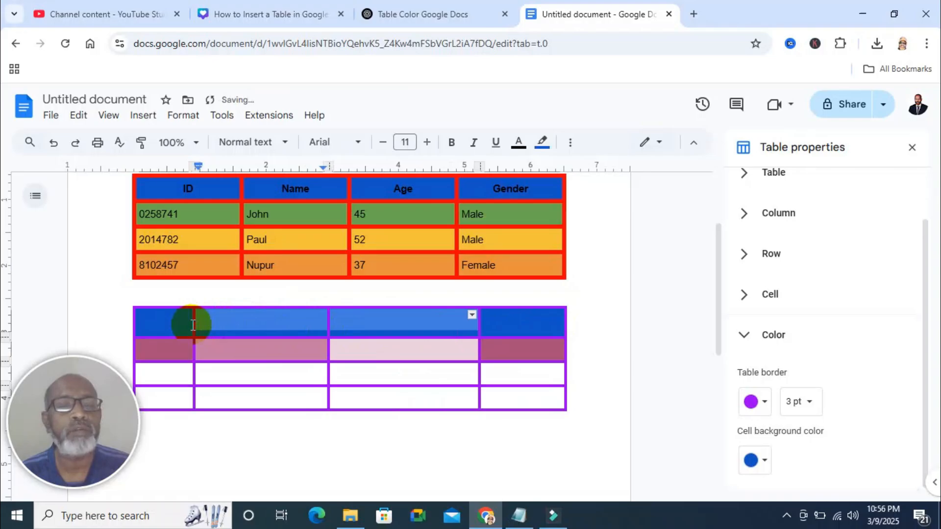
{"action": "left_click_drag", "start_coordinate": [192, 324], "coordinate": [239, 329]}
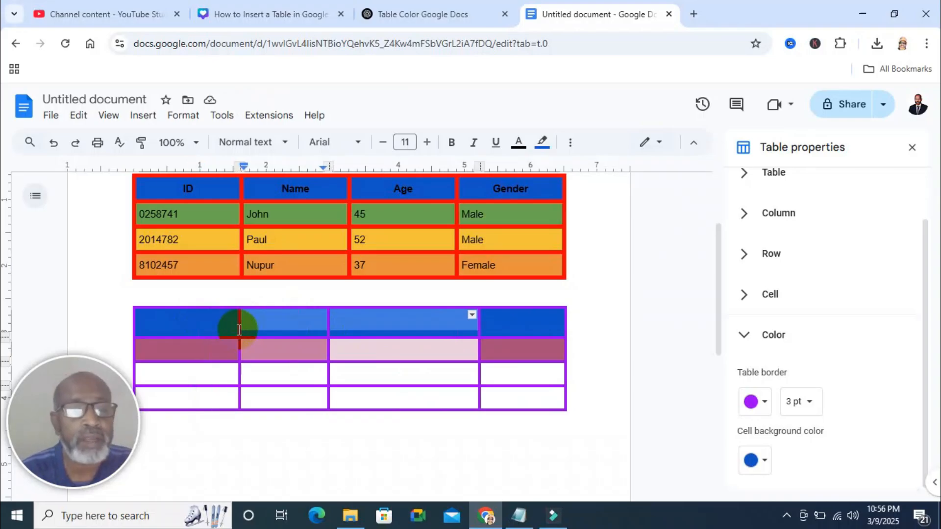